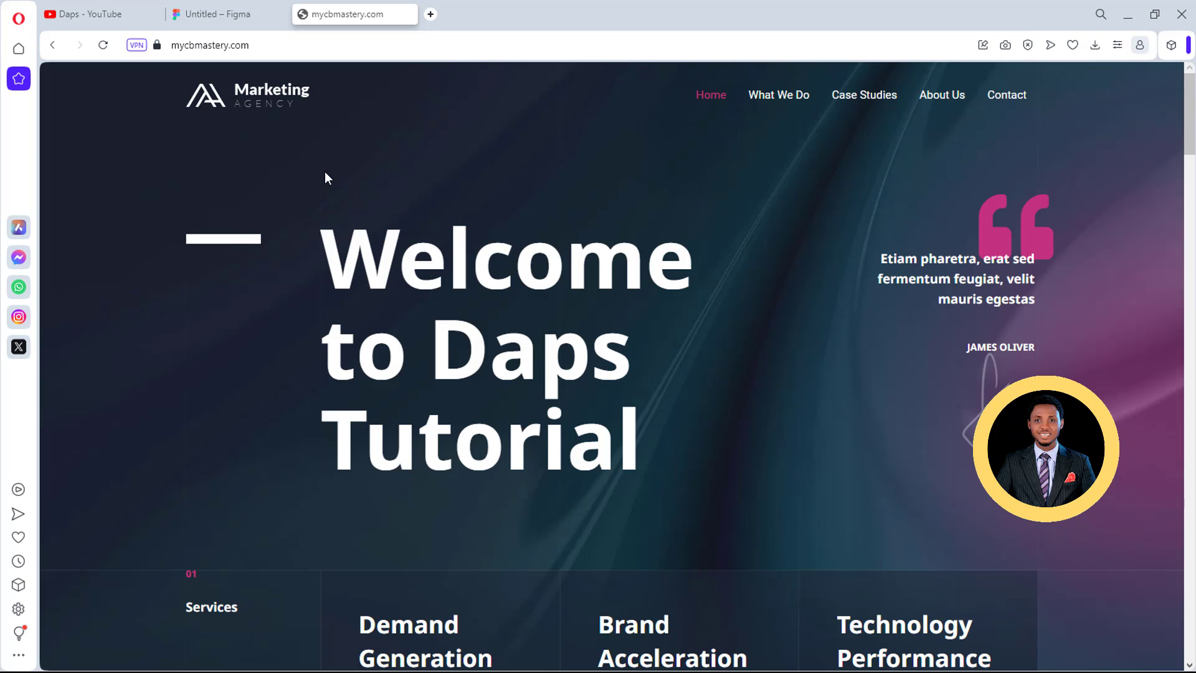
# Step: Review the mycbmastery.com homepage in Opera and copy its address from the address bar
pyautogui.scroll(-7, 326, 173)
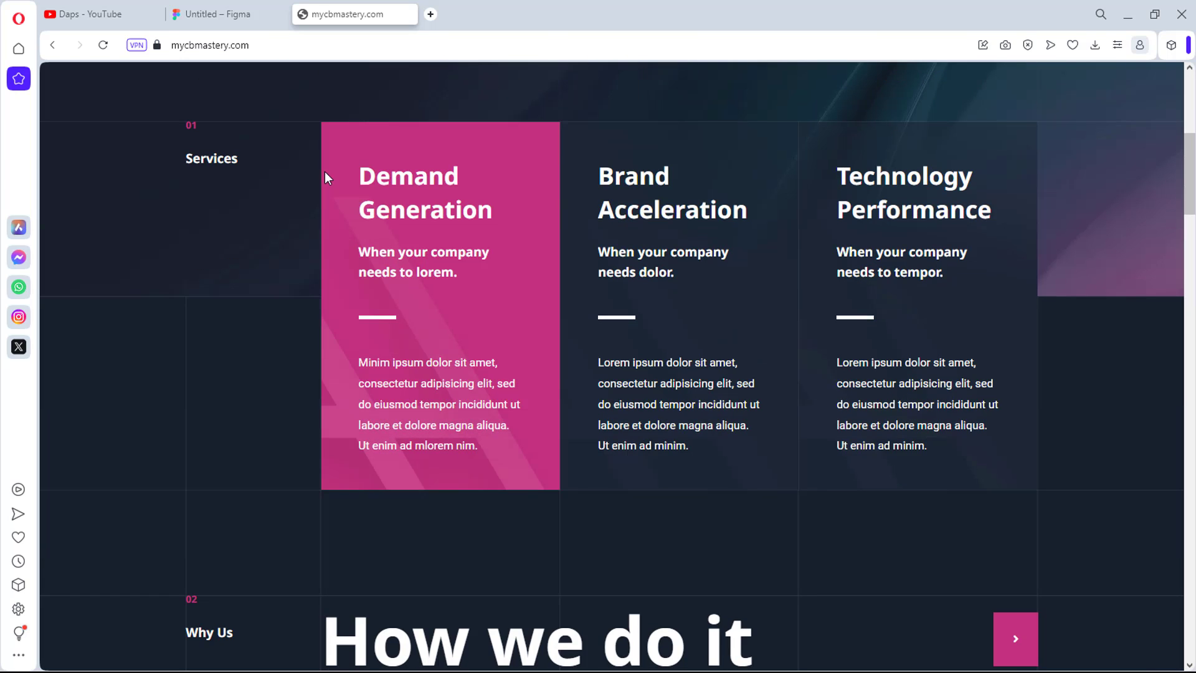
pyautogui.scroll(6, 317, 164)
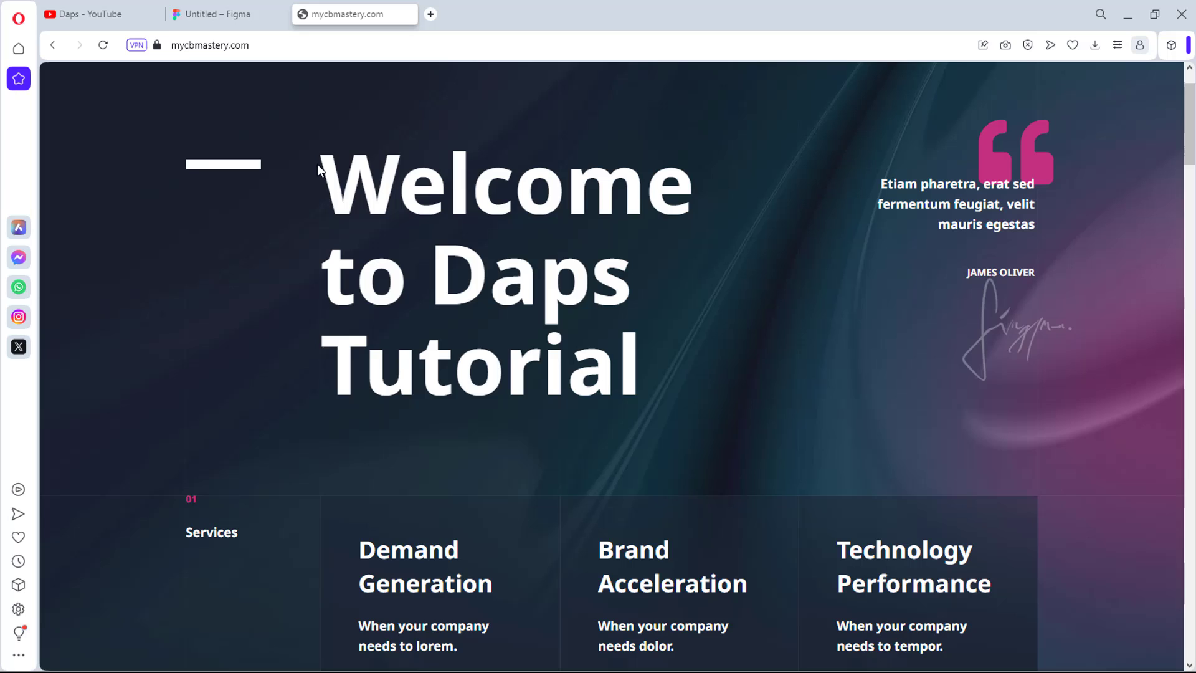
pyautogui.click(274, 45)
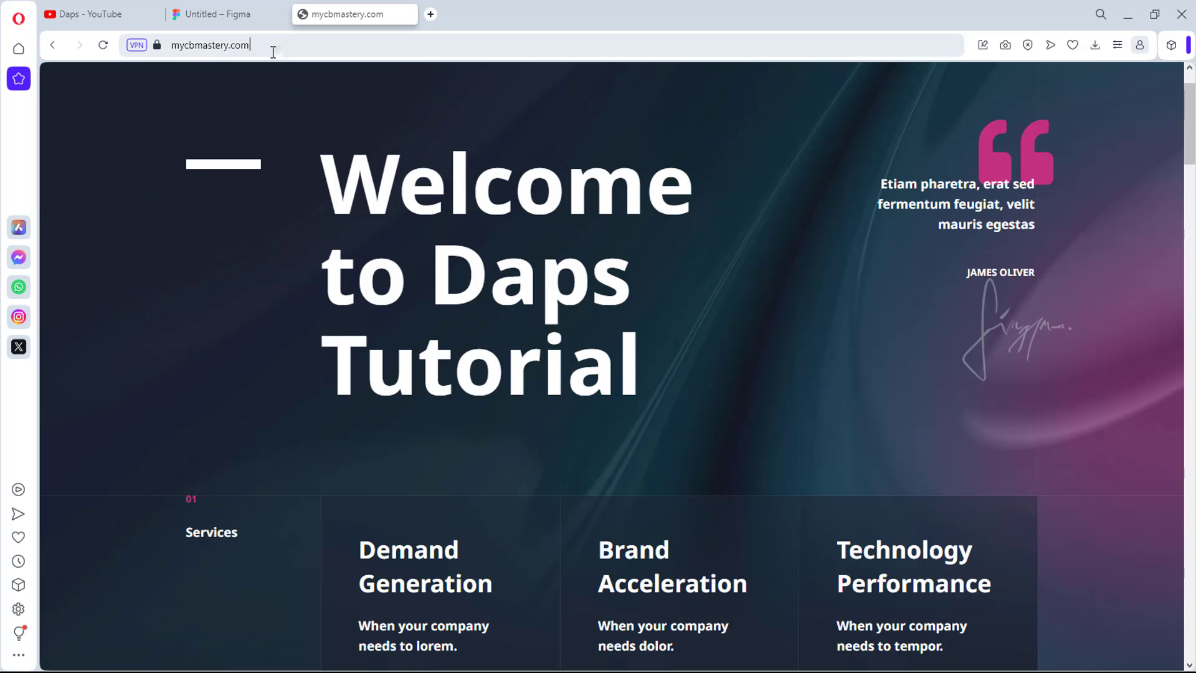
pyautogui.rightClick(199, 48)
pyautogui.click(222, 100)
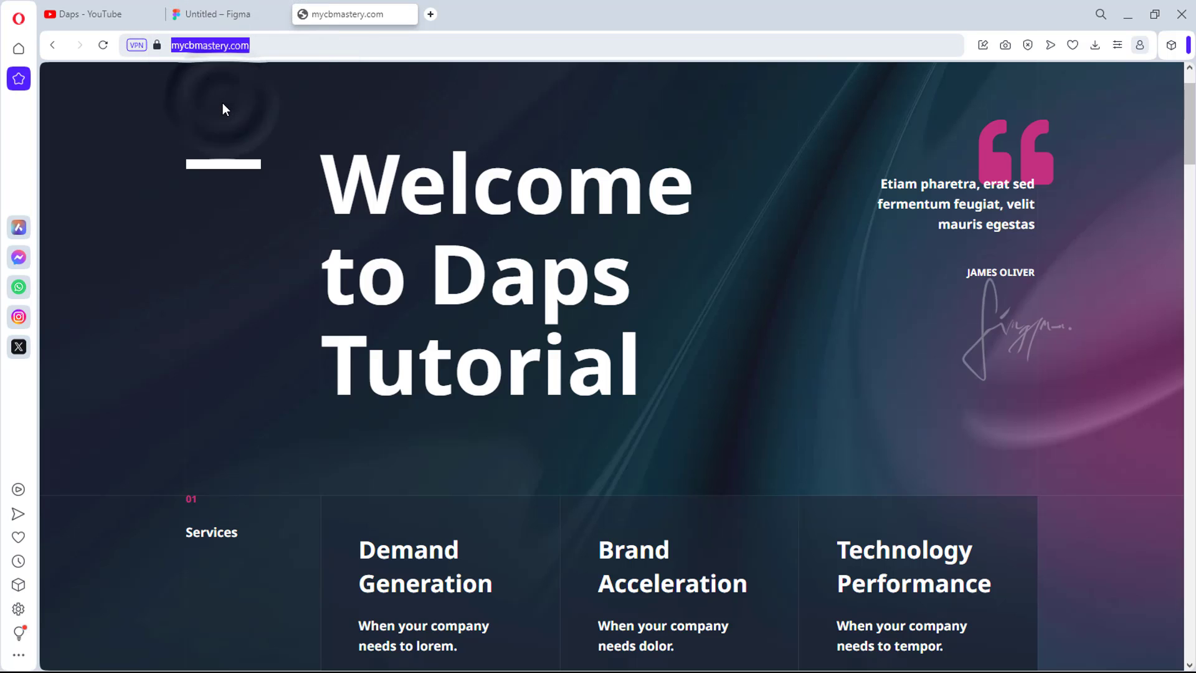
# Step: Rename the Untitled Figma file to mycbmastery.com using the copied address
pyautogui.click(223, 13)
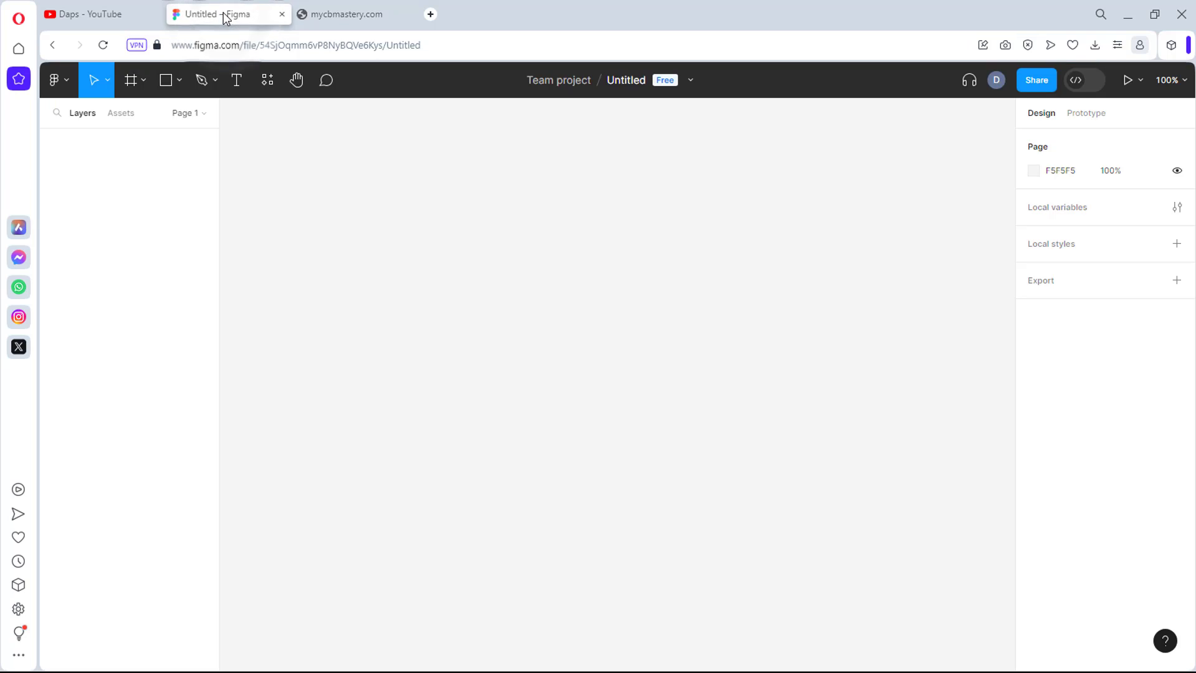
pyautogui.click(620, 82)
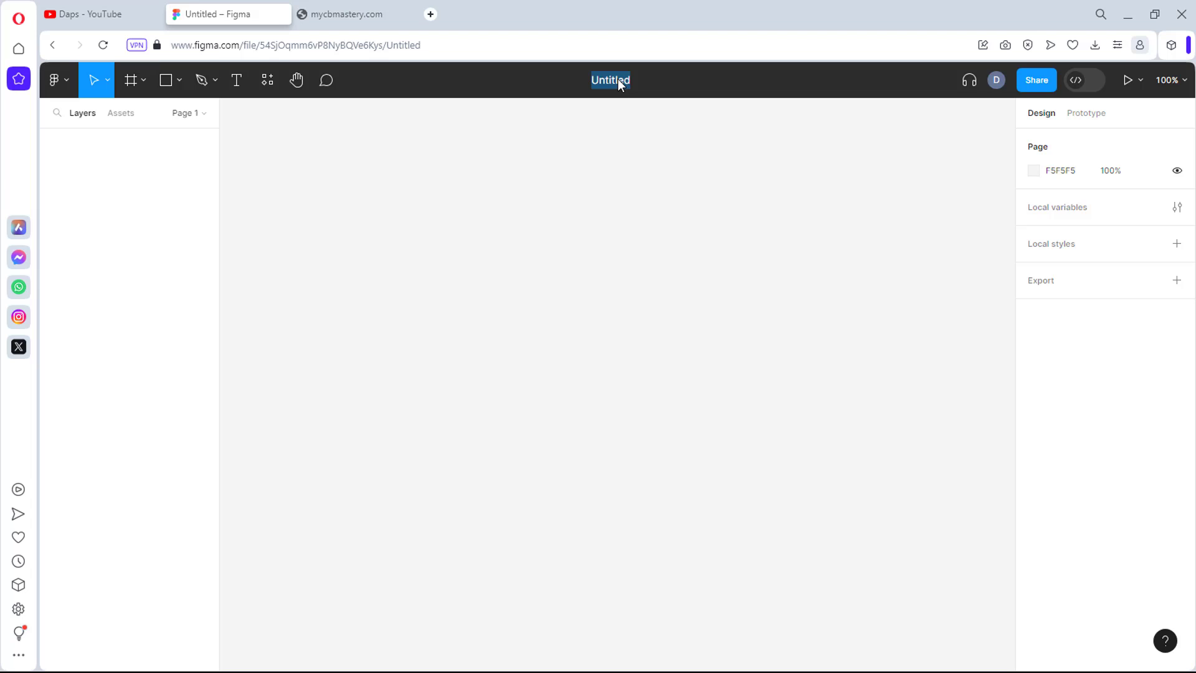
pyautogui.hotkey('ctrl', 'v')
pyautogui.press('Return')
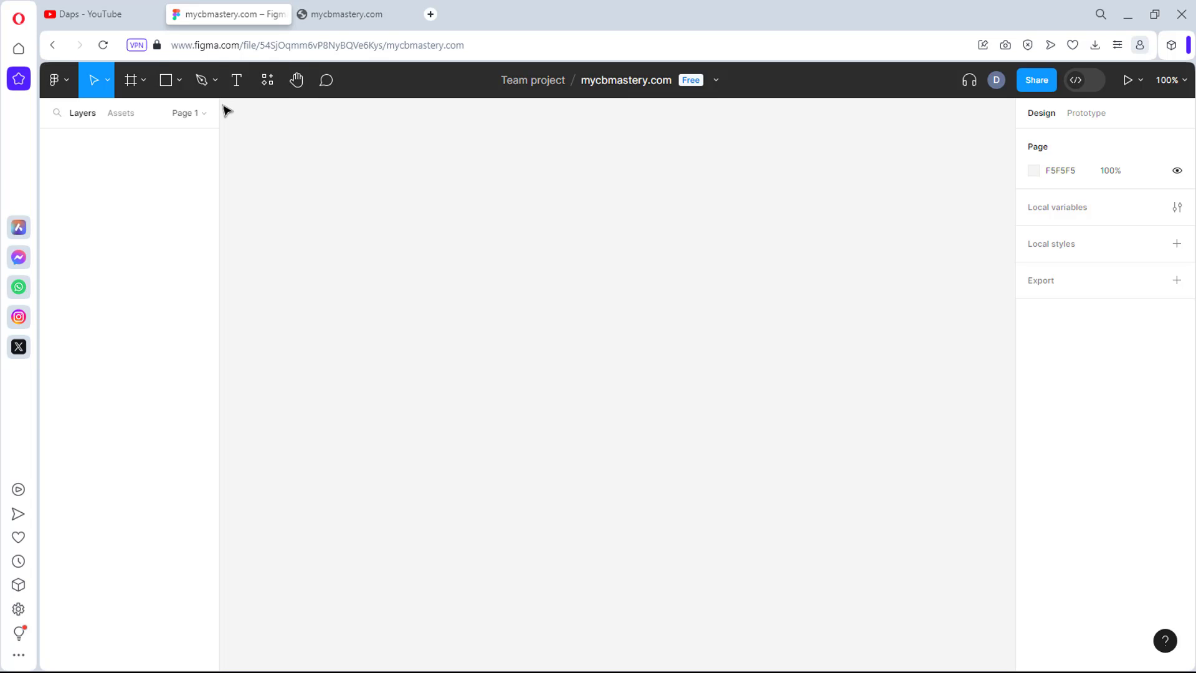
# Step: Launch the html.to.design plugin from the Figma main menu's Plugins list
pyautogui.click(66, 78)
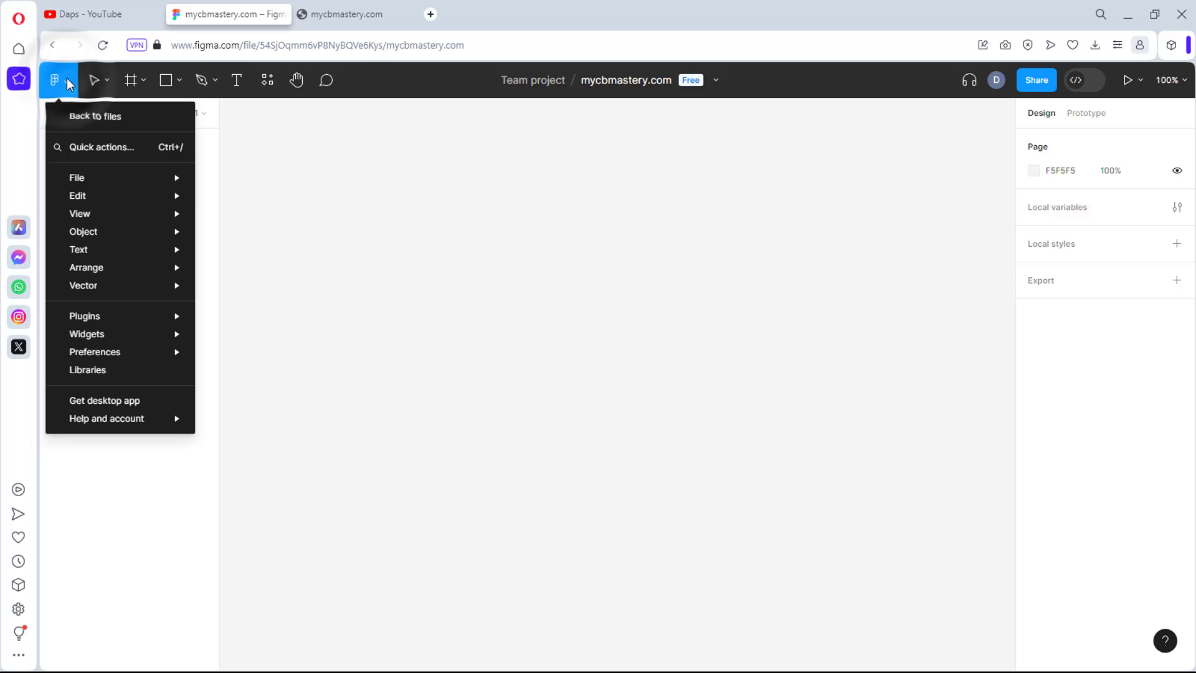
pyautogui.moveTo(129, 313)
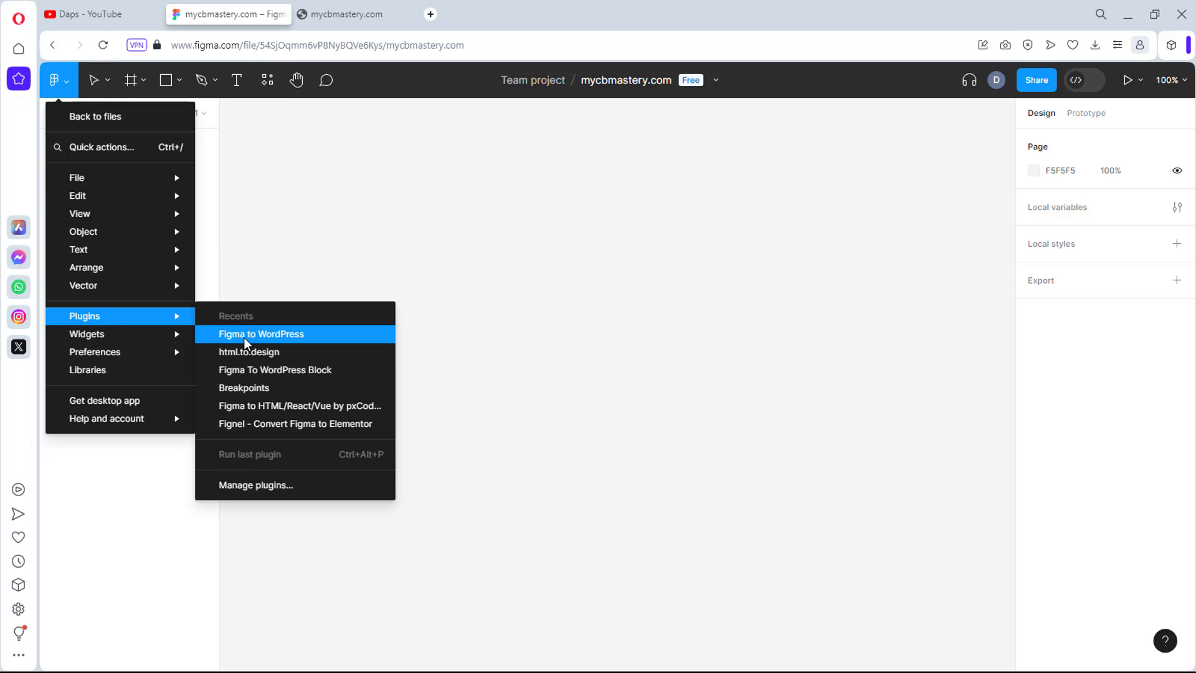
pyautogui.click(249, 357)
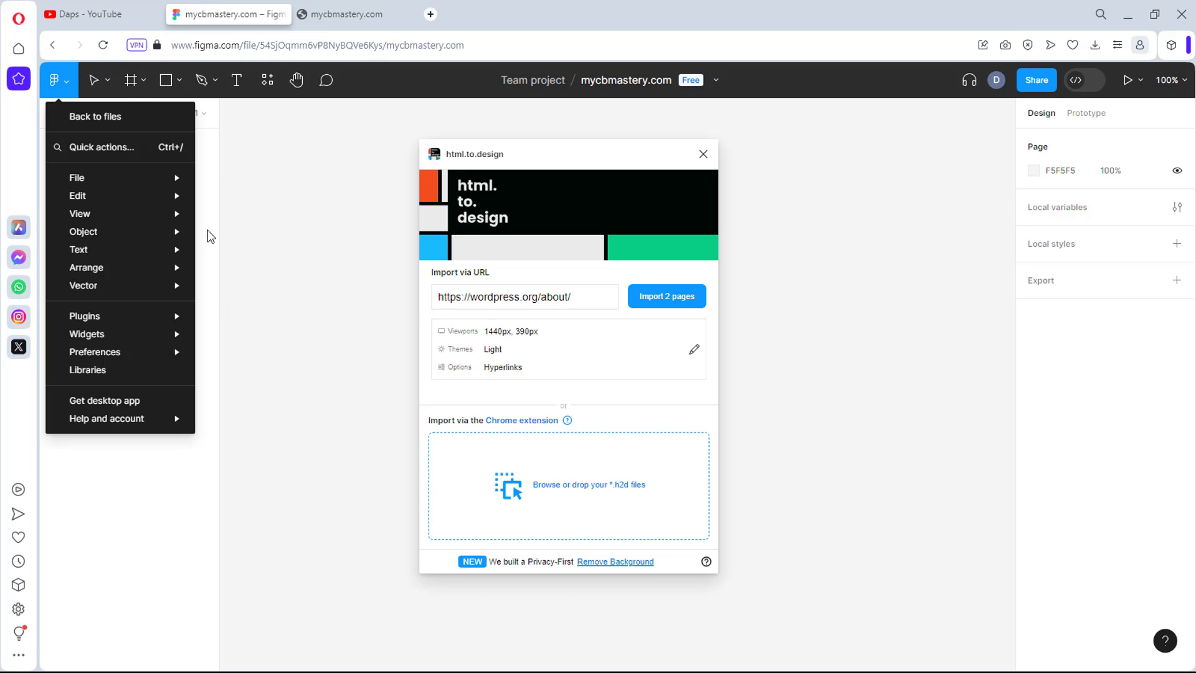
pyautogui.moveTo(133, 317)
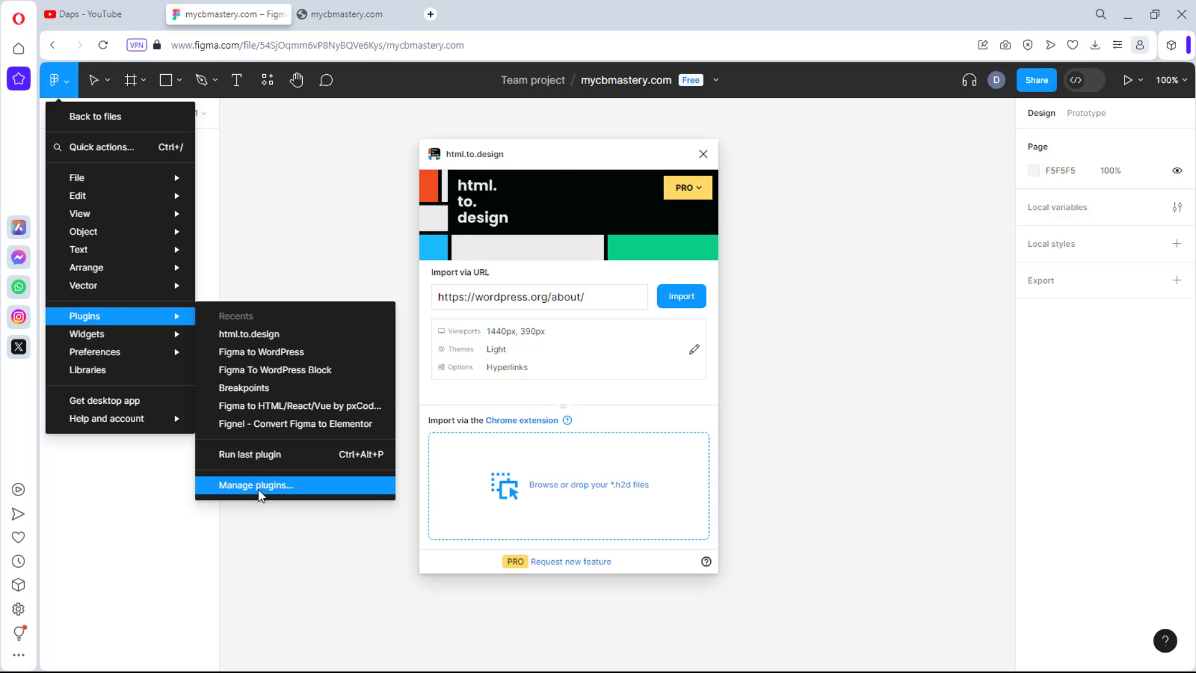
pyautogui.click(562, 161)
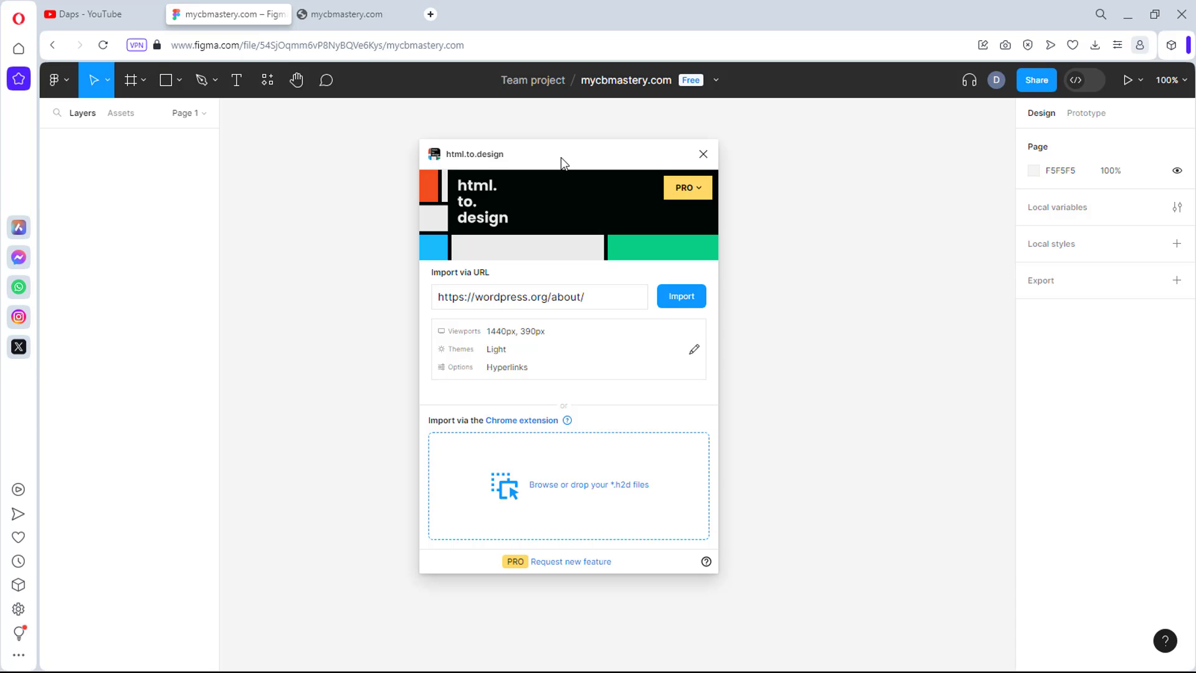
pyautogui.tripleClick(604, 295)
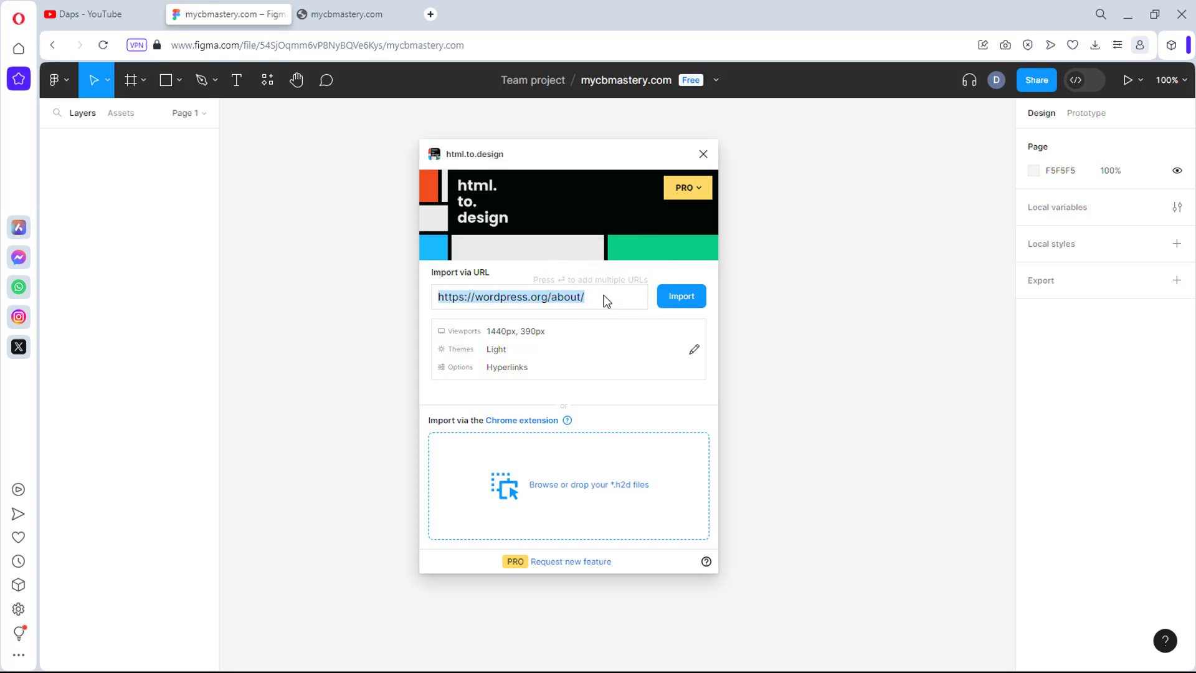
pyautogui.hotkey('ctrl', 'v')
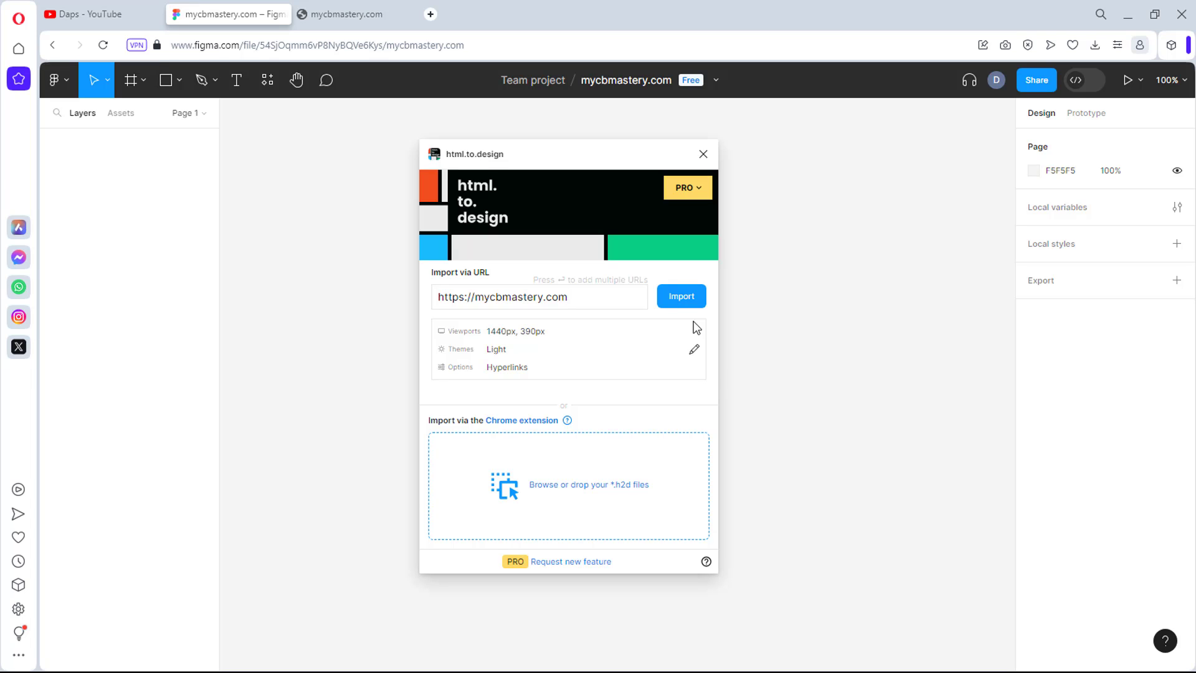
# Step: Review the import settings: 1440 and 390 px viewports, Light theme, Hyperlinks only
pyautogui.click(695, 350)
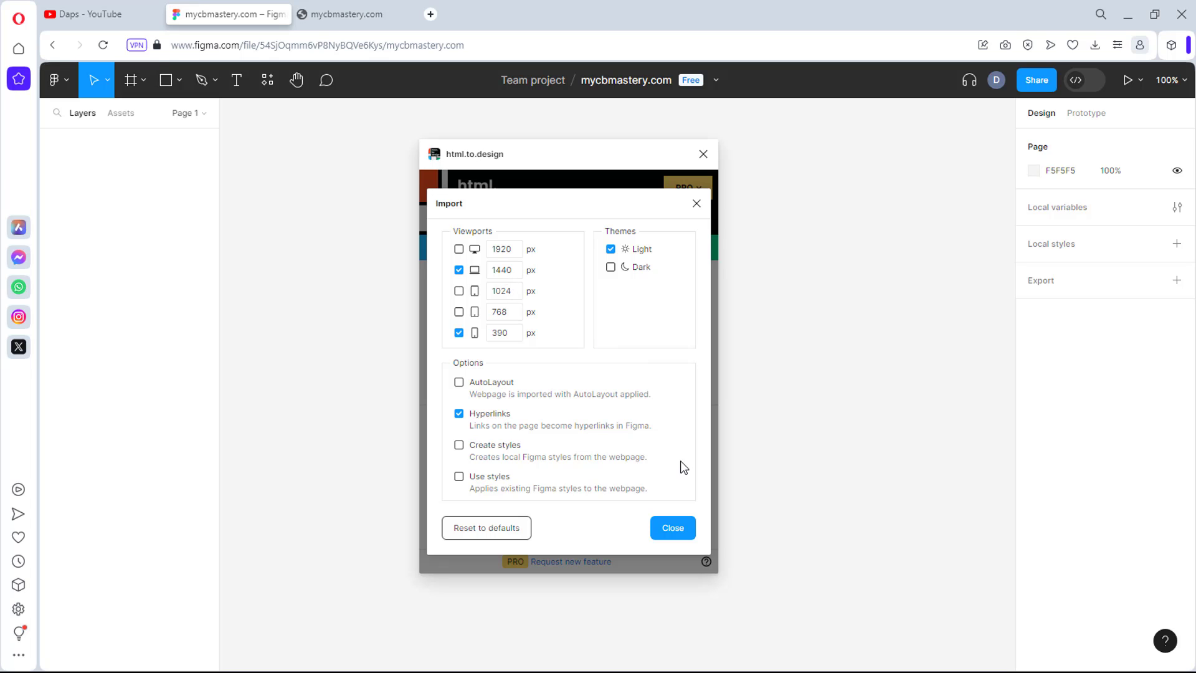
# Step: Close the import settings and import mycbmastery.com onto the canvas
pyautogui.click(682, 534)
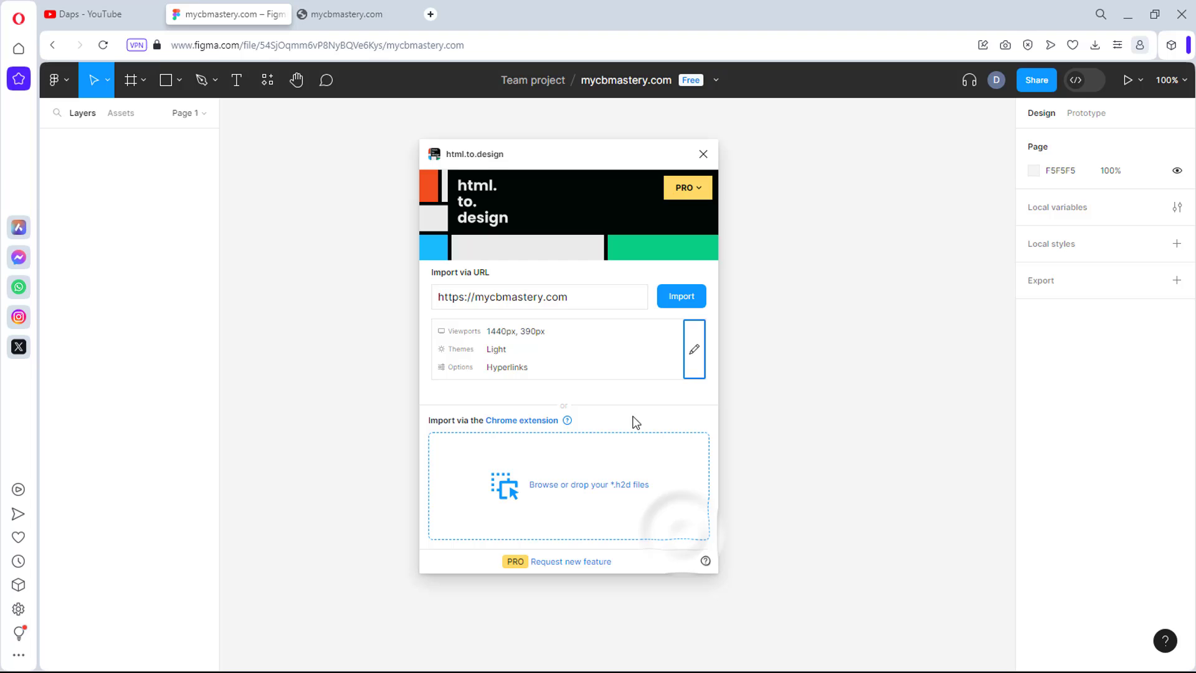
pyautogui.click(676, 298)
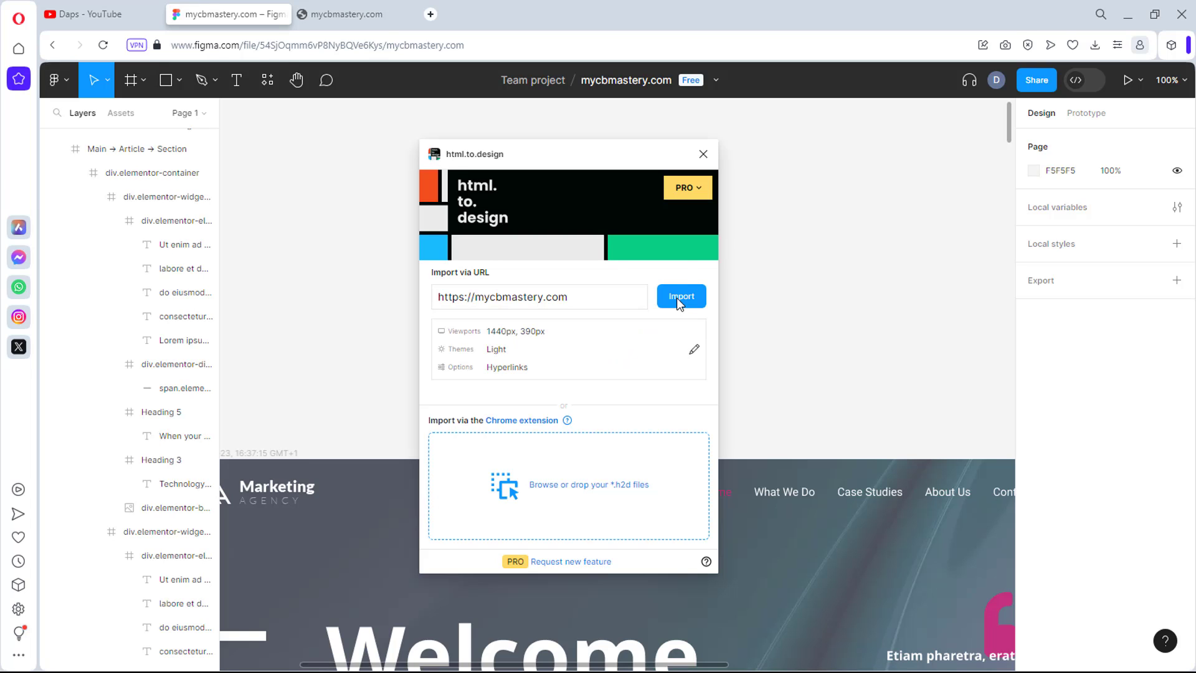
# Step: Close the plugin and zoom to fit the imported 1440 and 390 frames
pyautogui.click(703, 154)
pyautogui.scroll(-3, 691, 185)
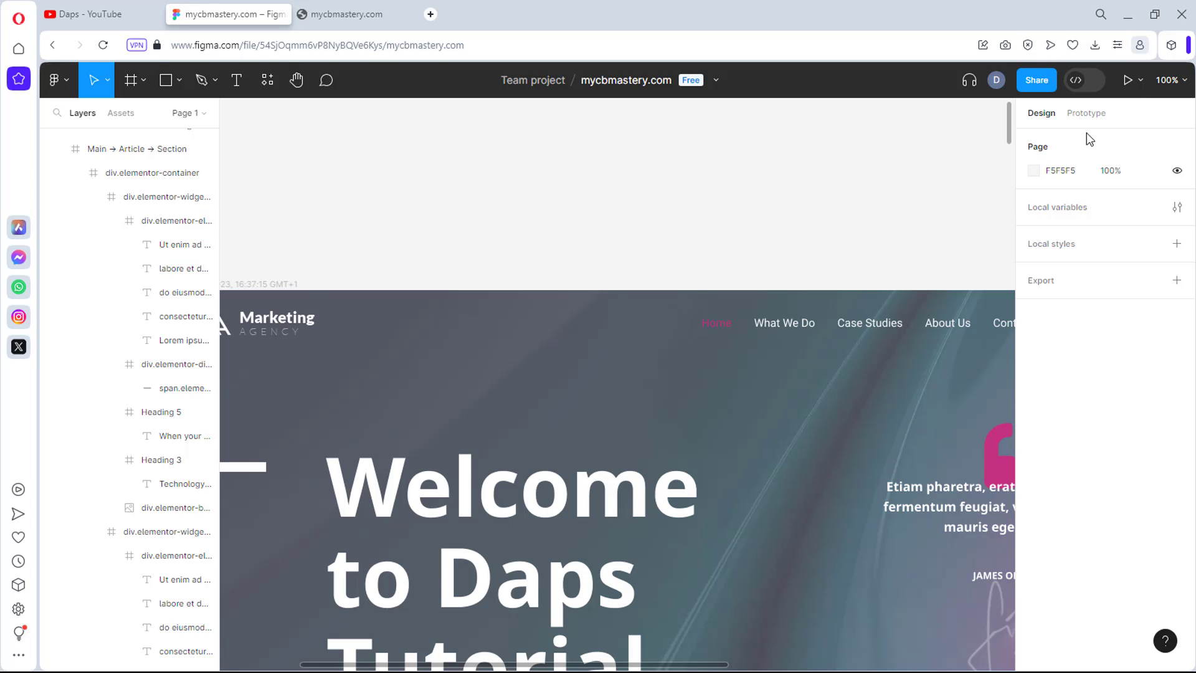
pyautogui.click(1174, 83)
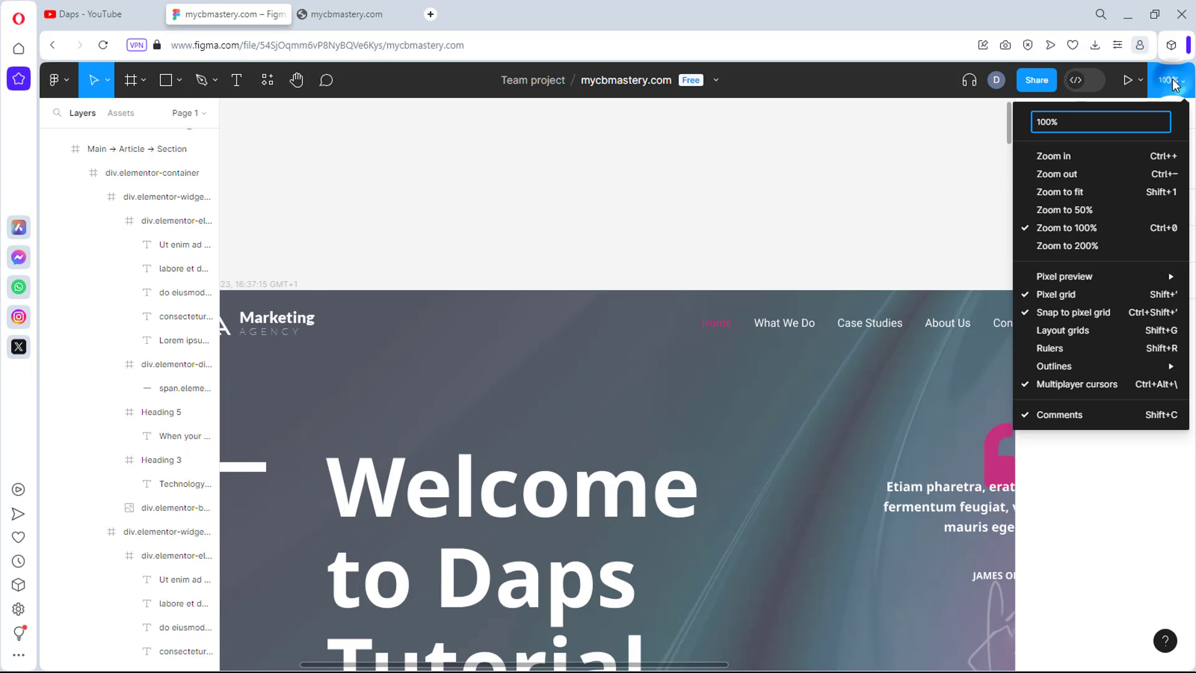
pyautogui.click(1067, 192)
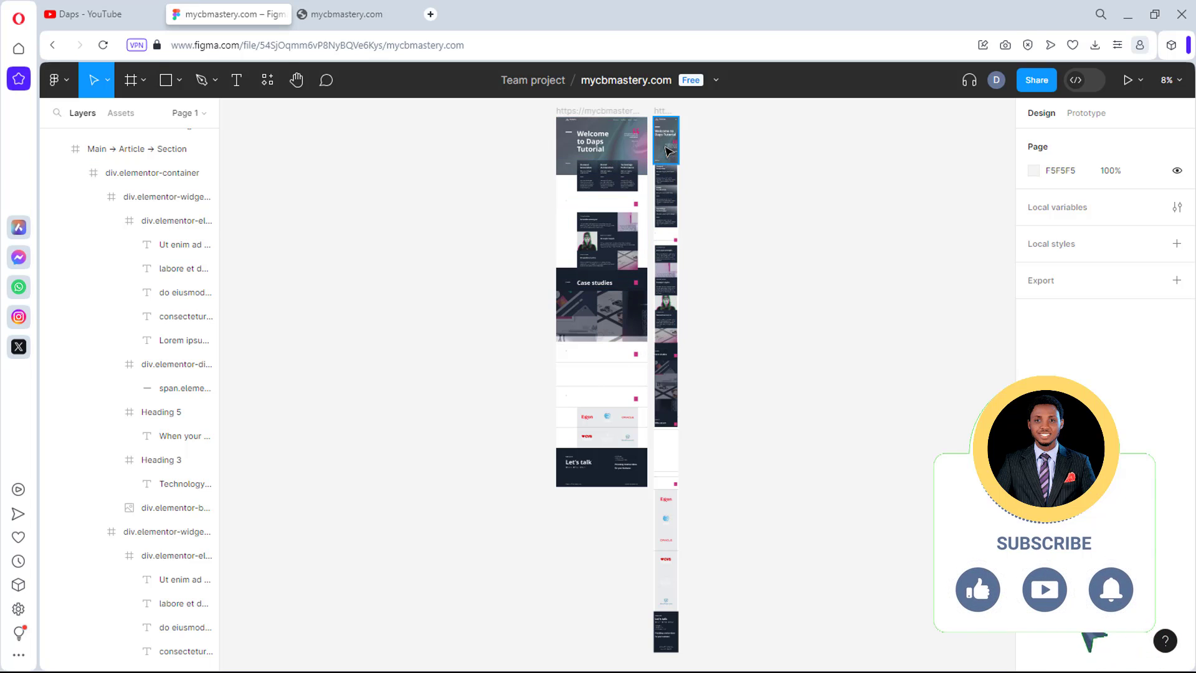
pyautogui.scroll(5, 668, 151)
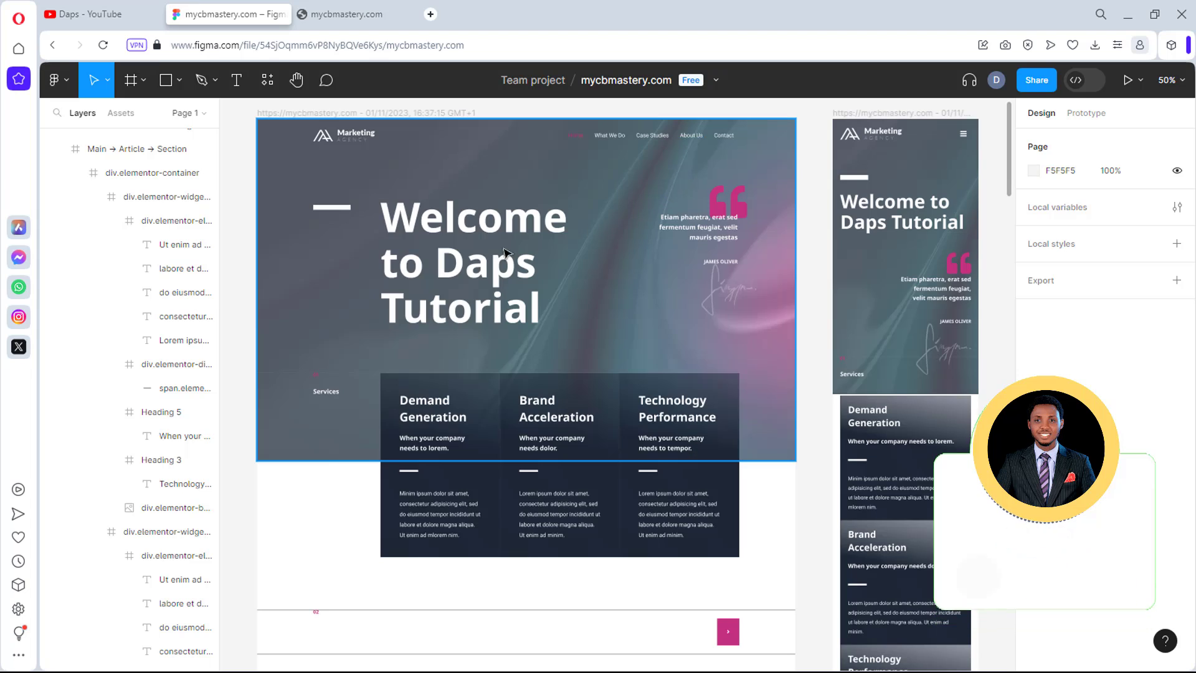
# Step: Change the desktop hero heading from 'Welcome' to 'Cloning to Daps Tutorial'
pyautogui.click(481, 261)
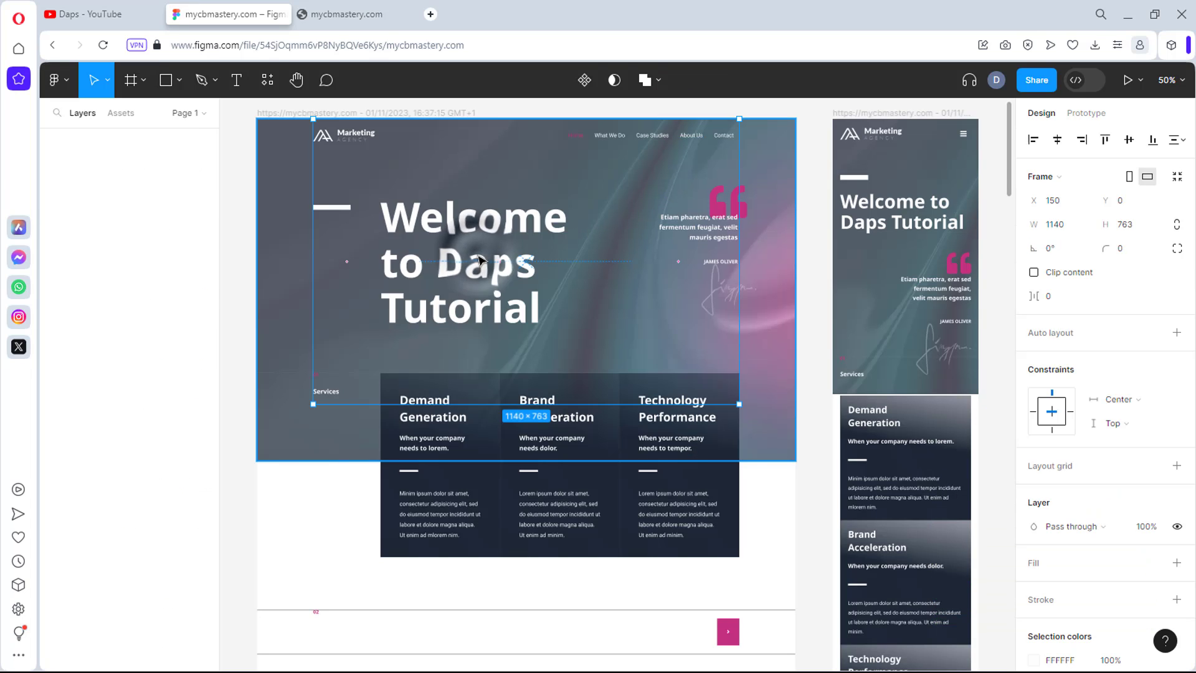
pyautogui.doubleClick(499, 220)
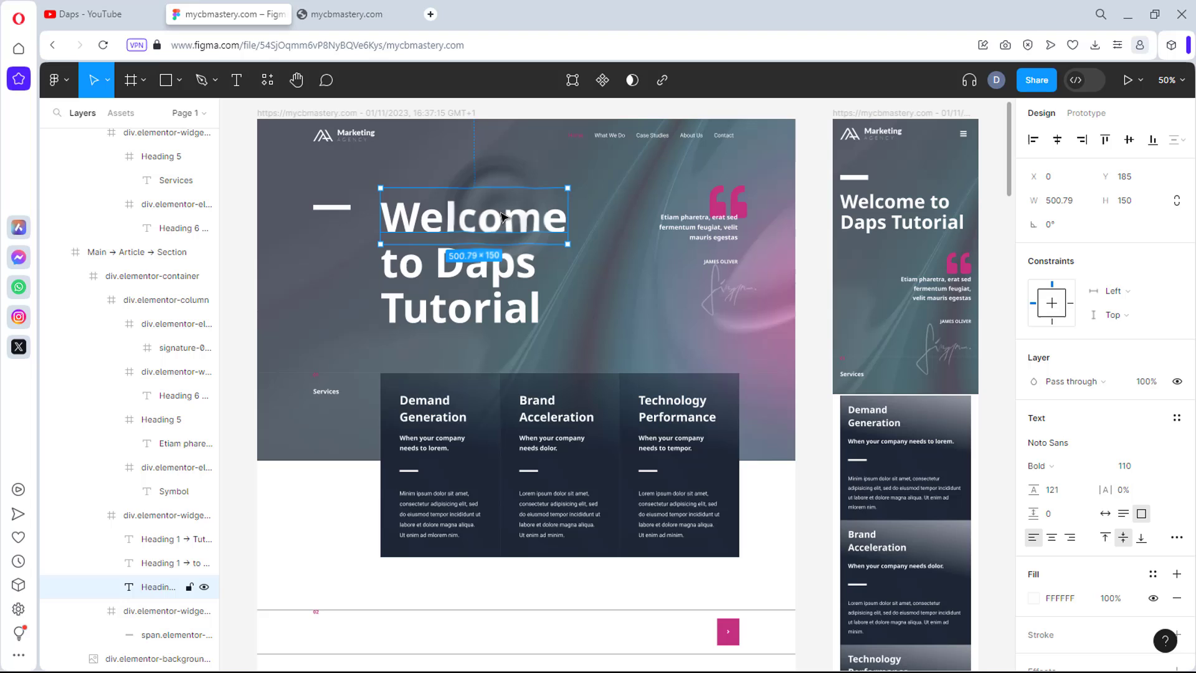
pyautogui.doubleClick(502, 217)
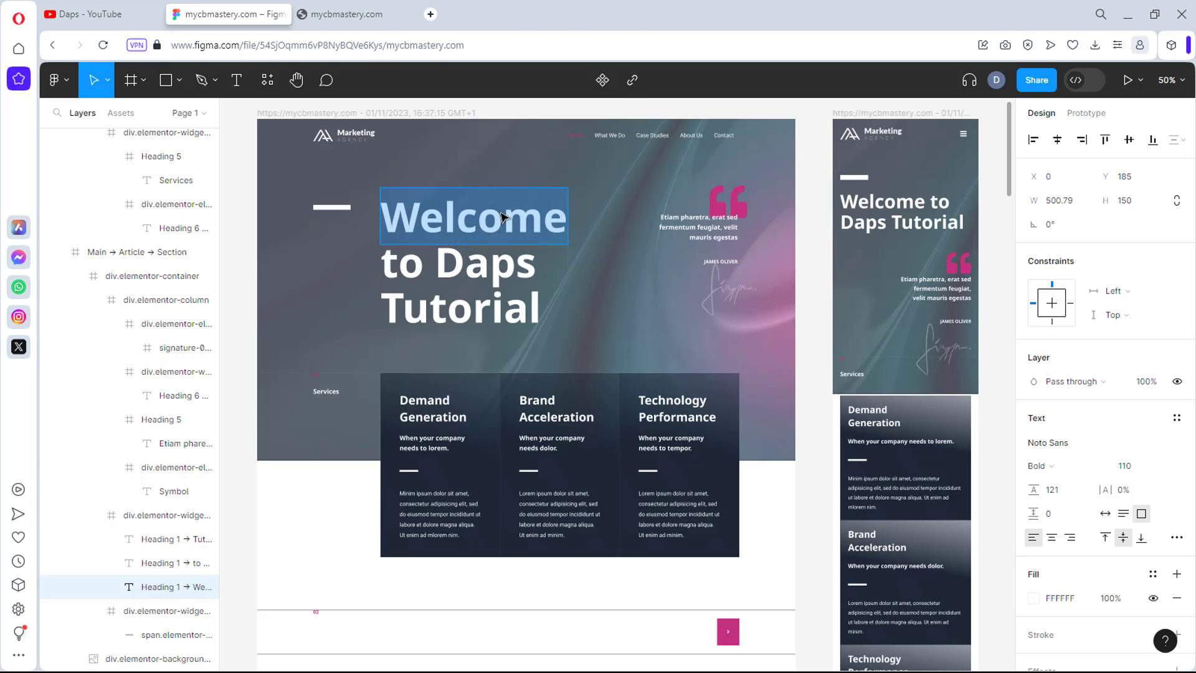
pyautogui.write('Cloning')
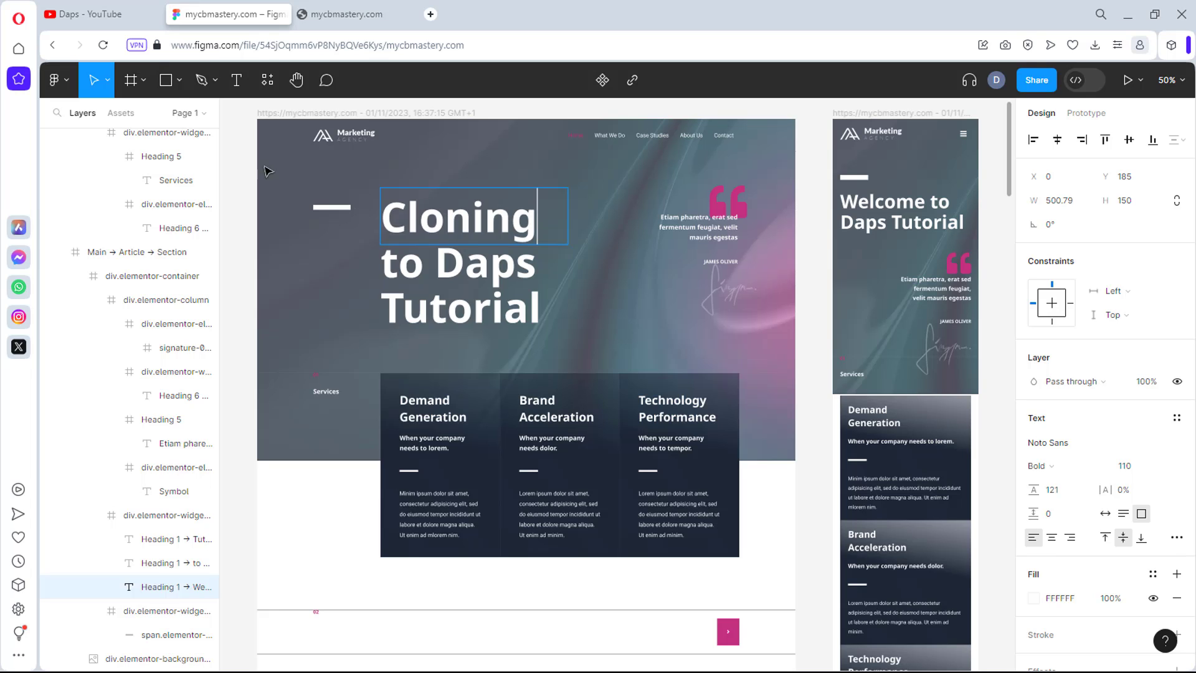
# Step: Rename Page 1 to Home in the pages list
pyautogui.click(205, 113)
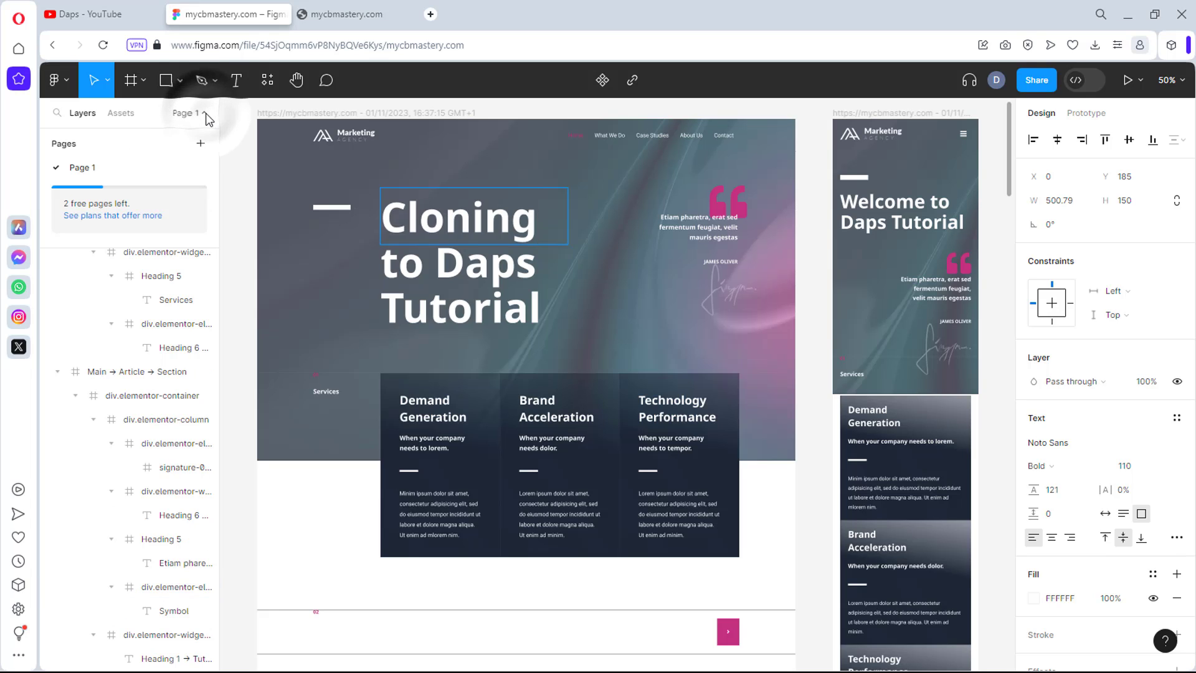
pyautogui.click(101, 171)
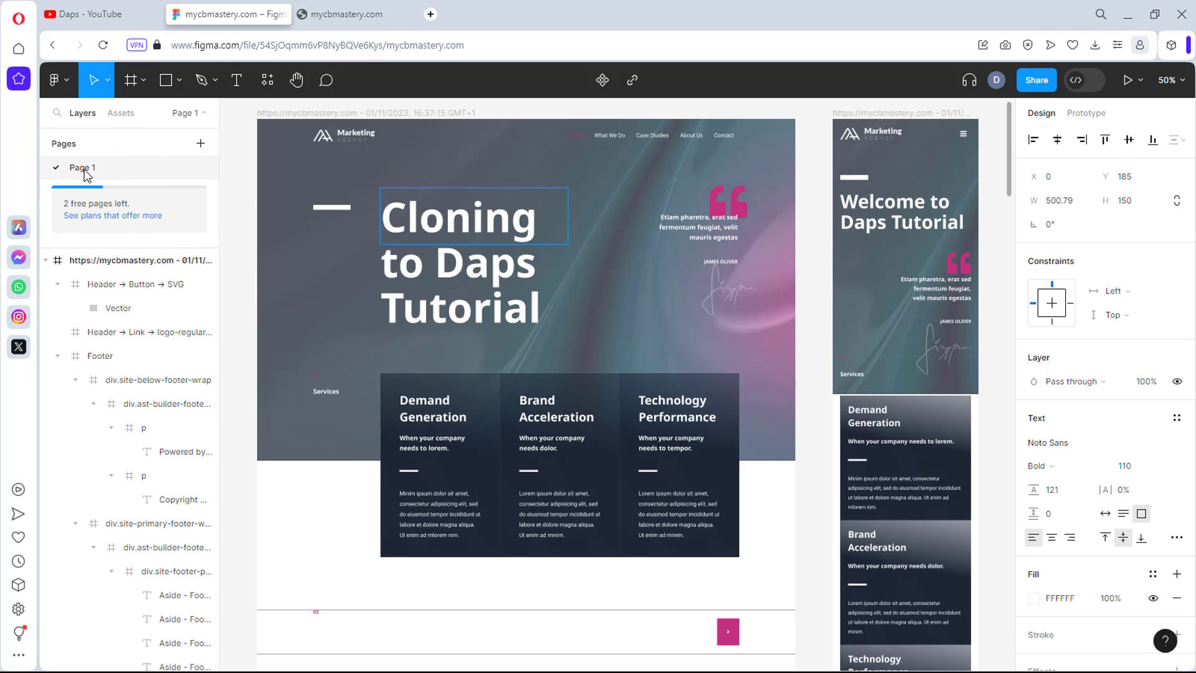
pyautogui.doubleClick(86, 170)
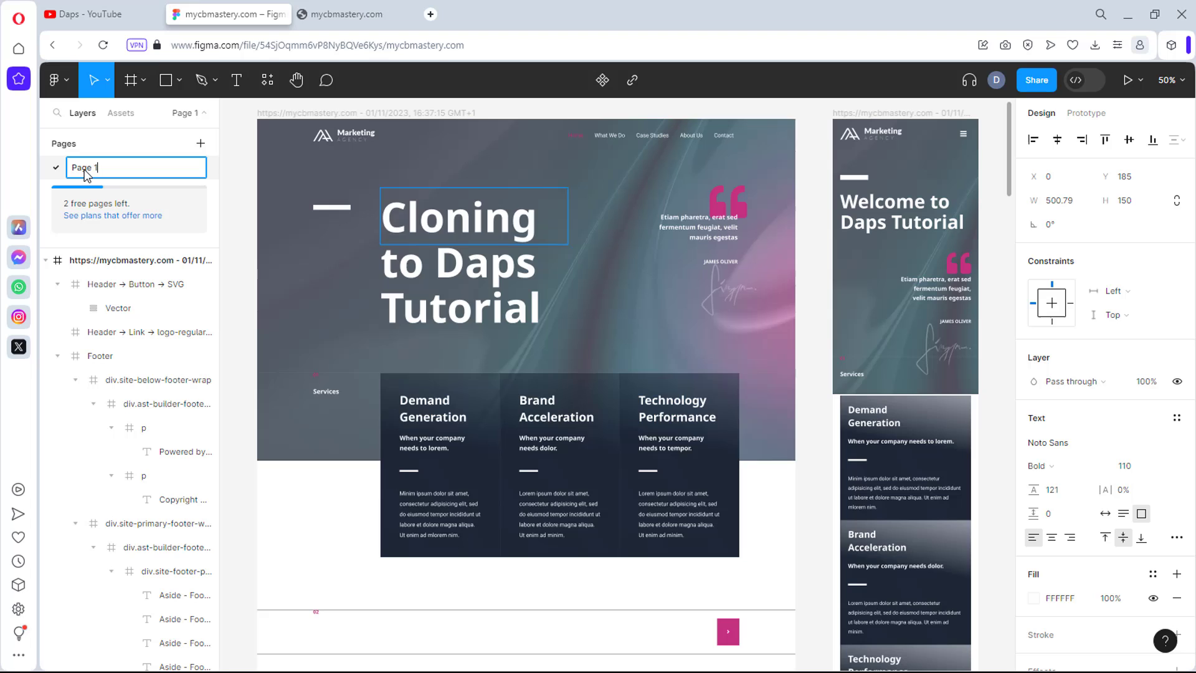
pyautogui.write('Home')
pyautogui.press('Return')
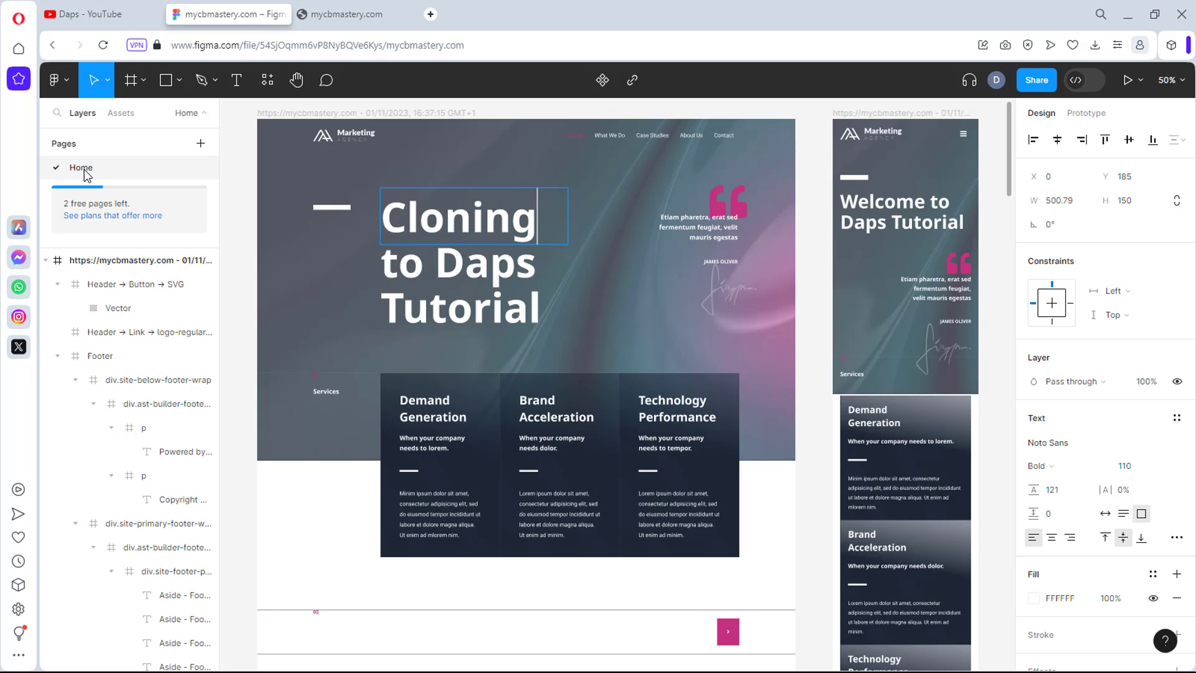
# Step: Add a second page named About
pyautogui.click(200, 146)
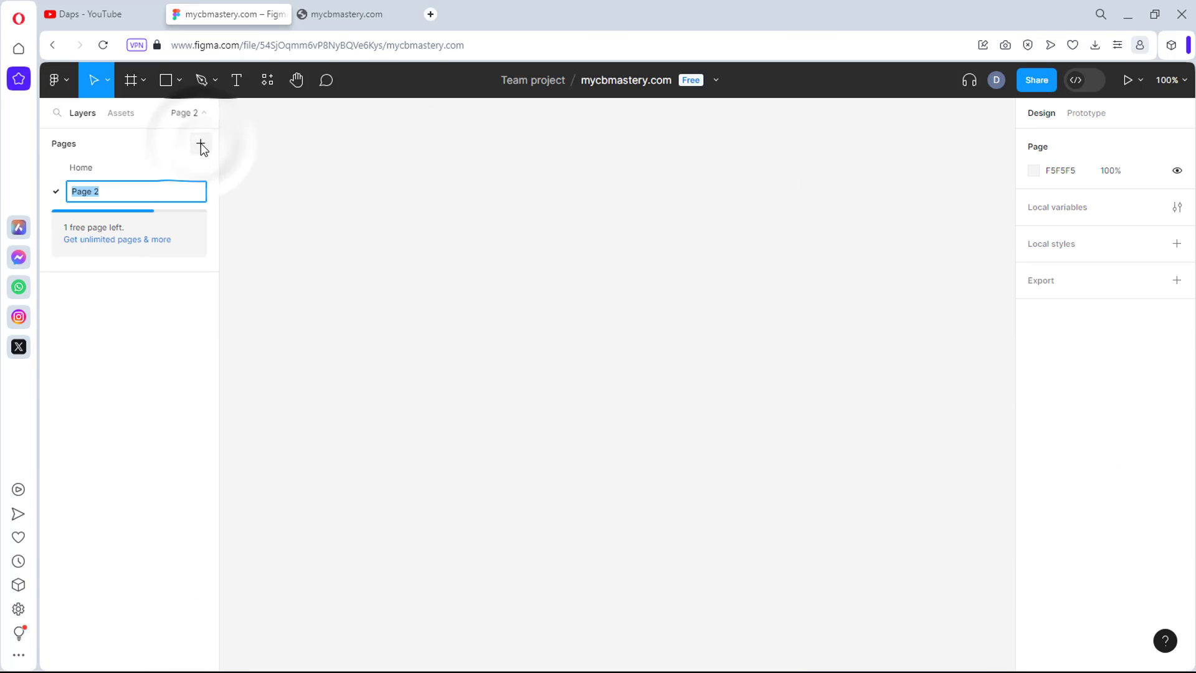
pyautogui.write('A')
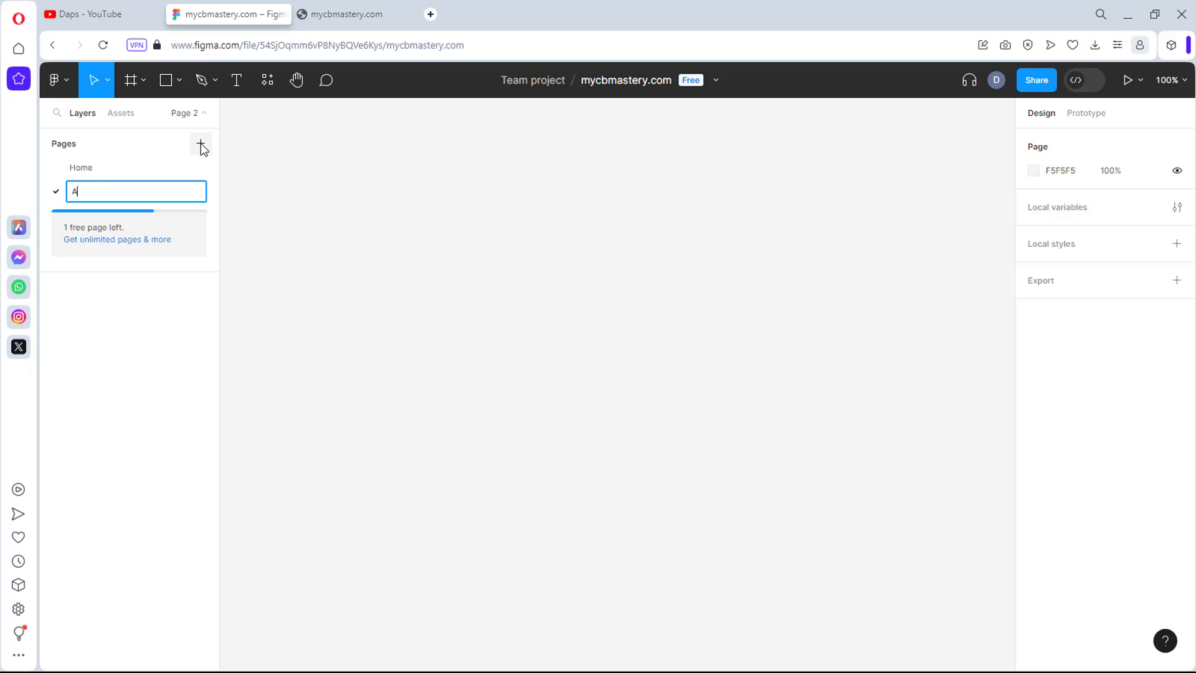
pyautogui.write('bout')
pyautogui.press('Return')
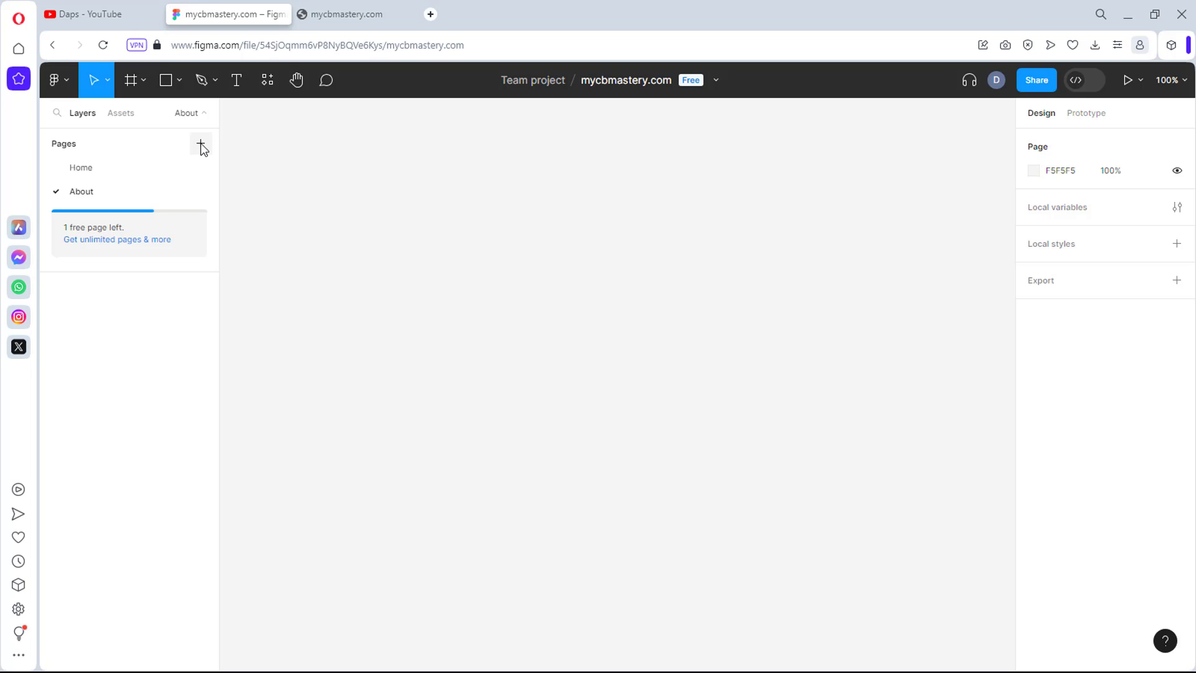
# Step: Go back to the mycbmastery.com tab in Opera and open the About Us page
pyautogui.click(369, 14)
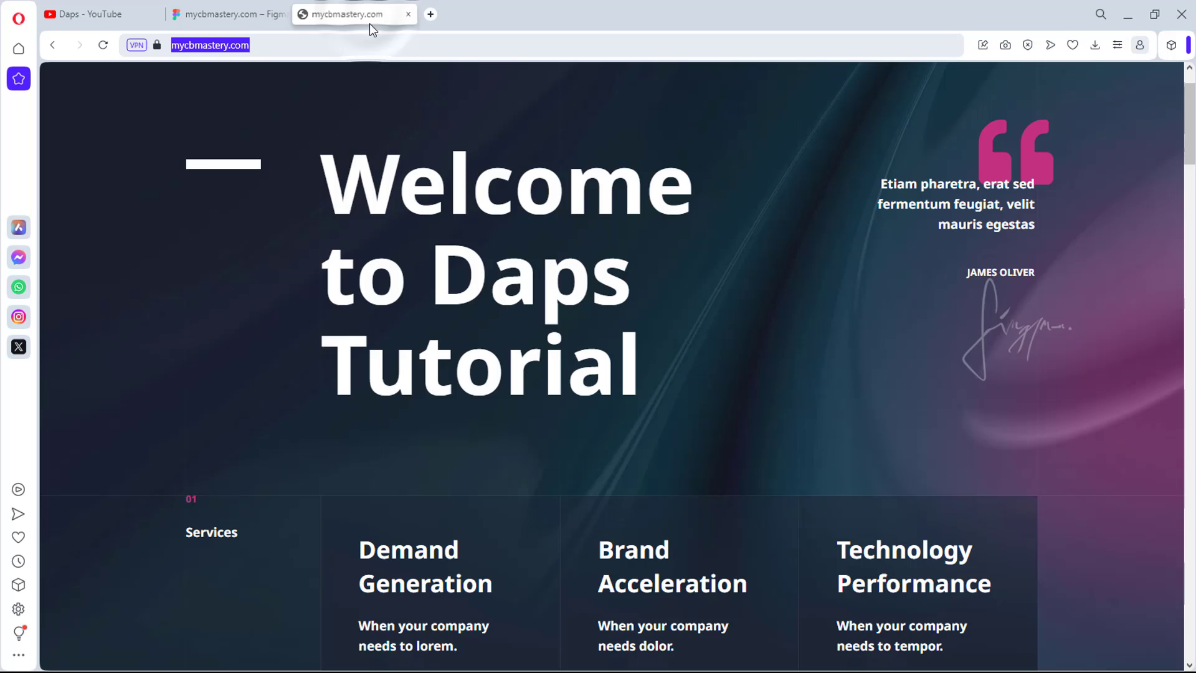
pyautogui.scroll(1, 426, 277)
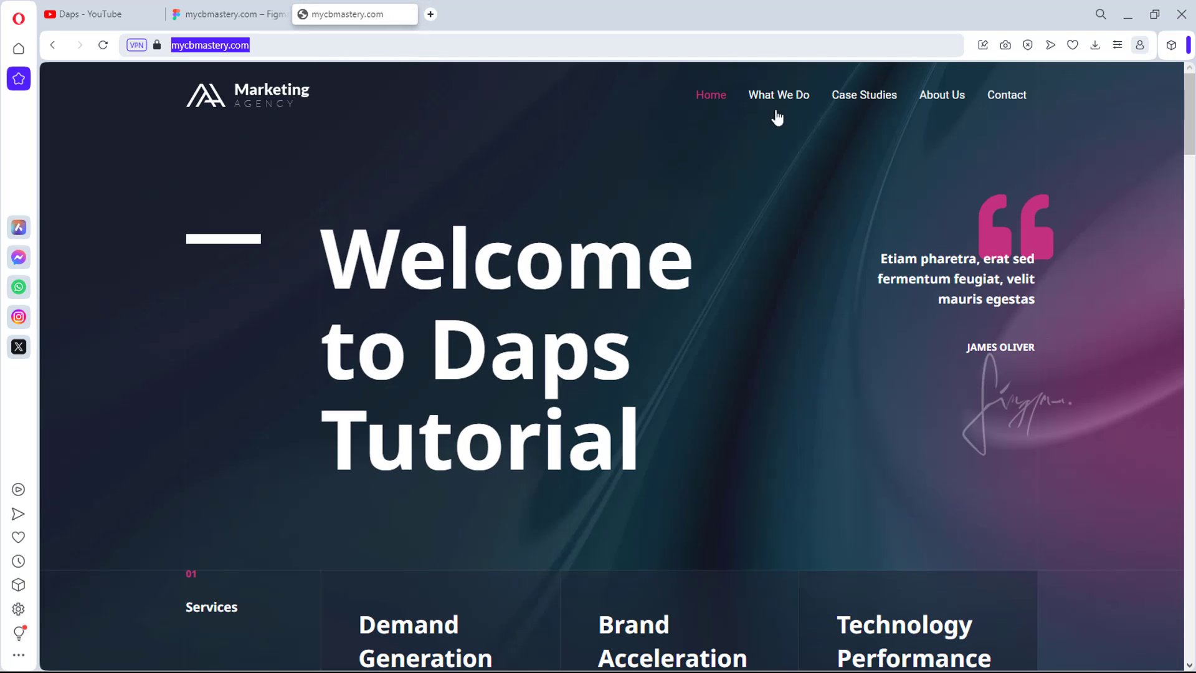
pyautogui.click(942, 96)
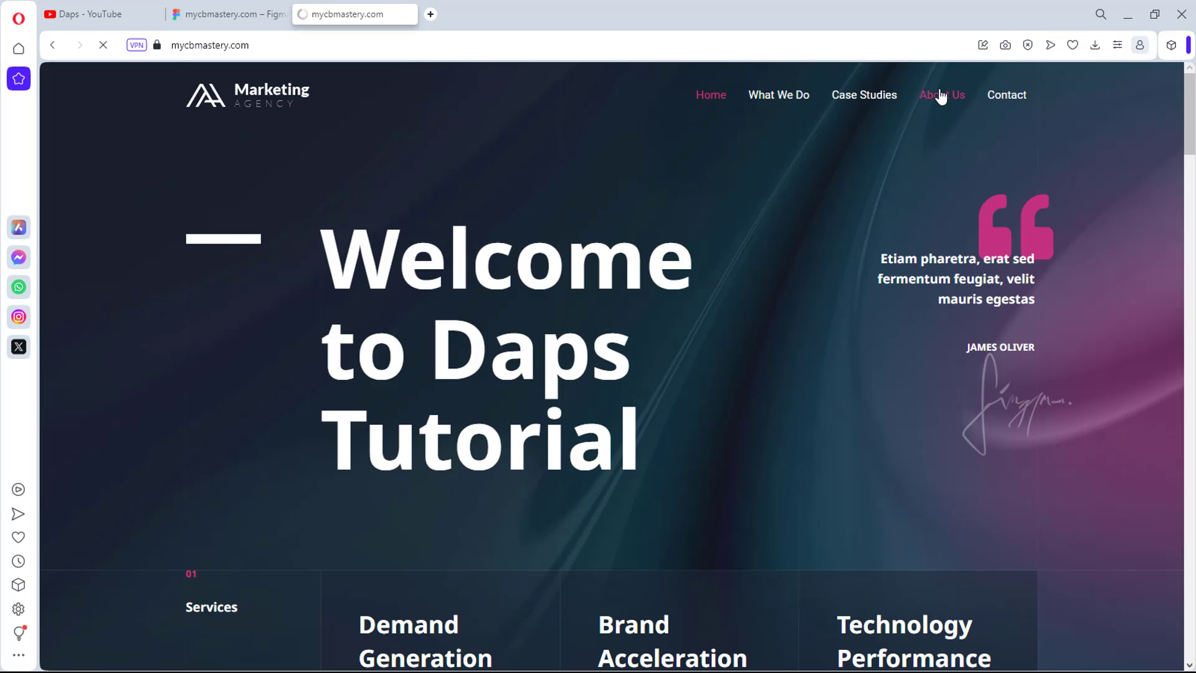
# Step: Switch back to the Figma mycbmastery.com file, where the empty About page is open
pyautogui.click(258, 20)
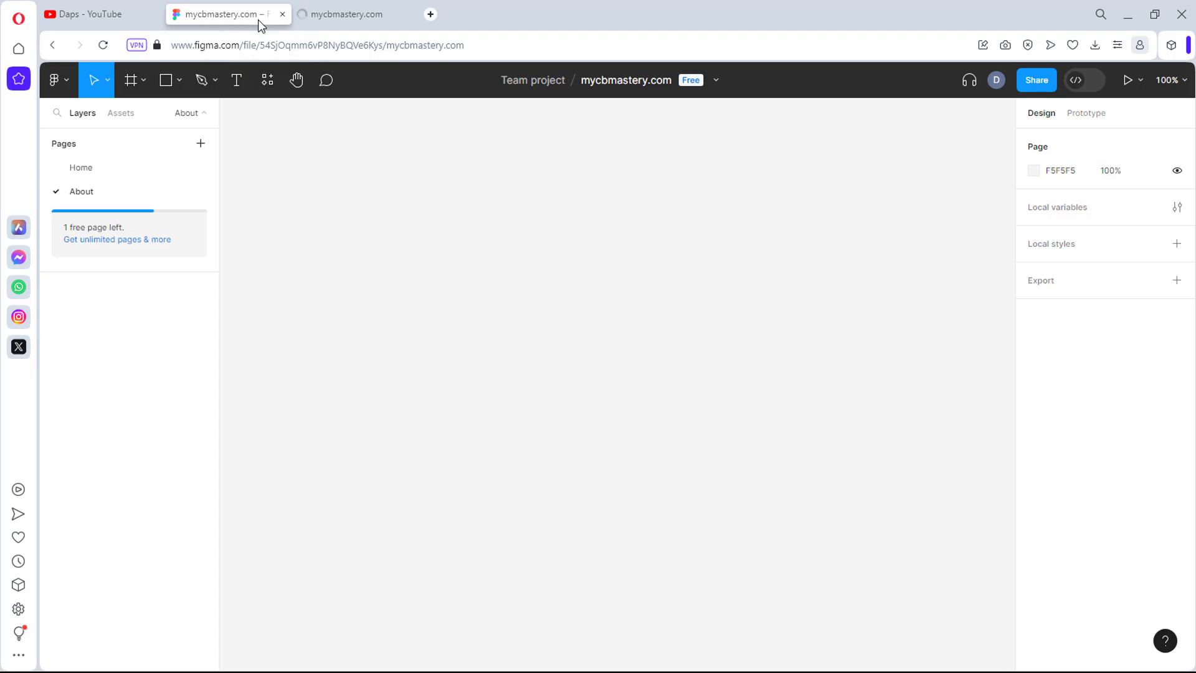